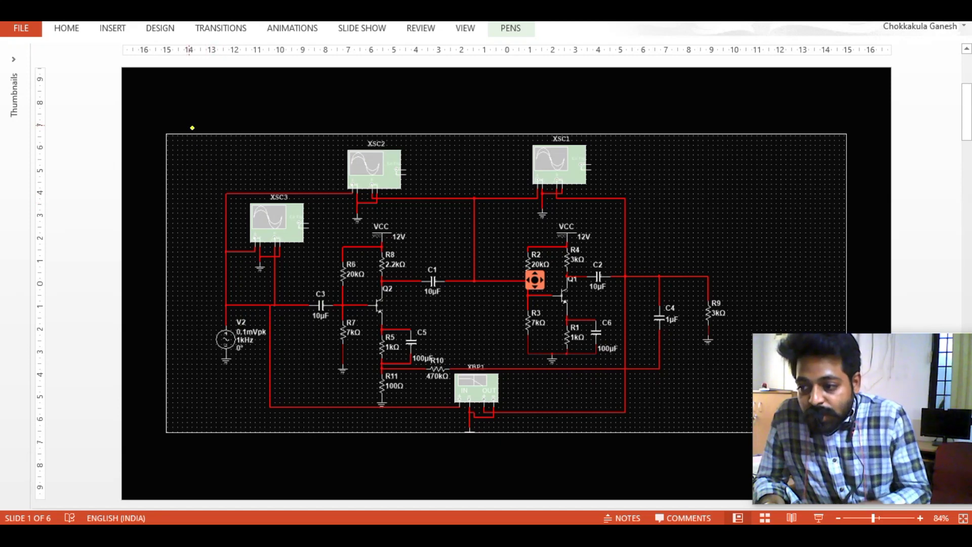
# Handwrite 'Voltage Series feedback Amplifier.' in yellow ink across the top of the schematic.
pyautogui.moveTo(191, 122)
pyautogui.mouseDown()
pyautogui.moveTo(229, 127)
pyautogui.moveTo(228, 138)
pyautogui.moveTo(234, 124)
pyautogui.moveTo(389, 129)
pyautogui.moveTo(413, 122)
pyautogui.mouseUp()
pyautogui.click(418, 123)
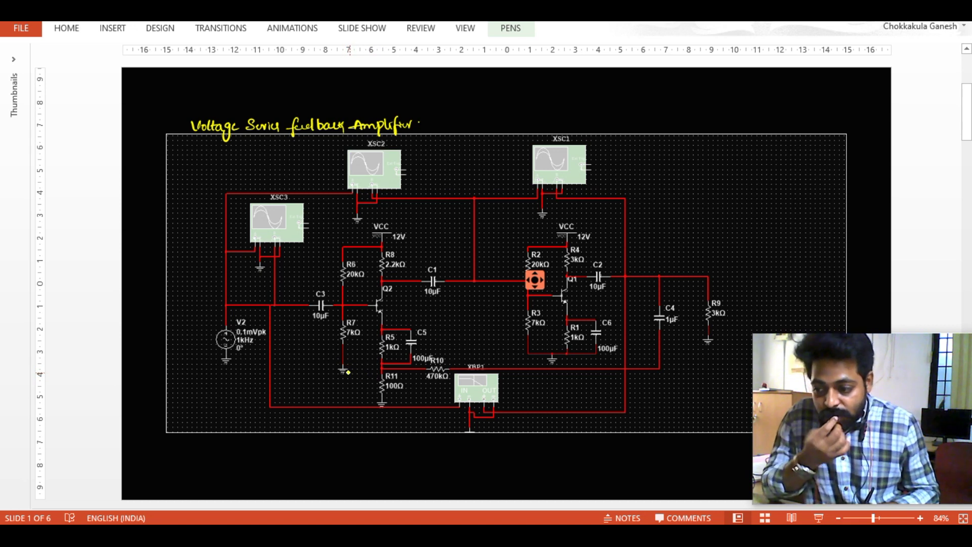
# Dot the source node and label it Vg, the first transistor's input Vin, and the first stage CE1.
pyautogui.click(225, 305)
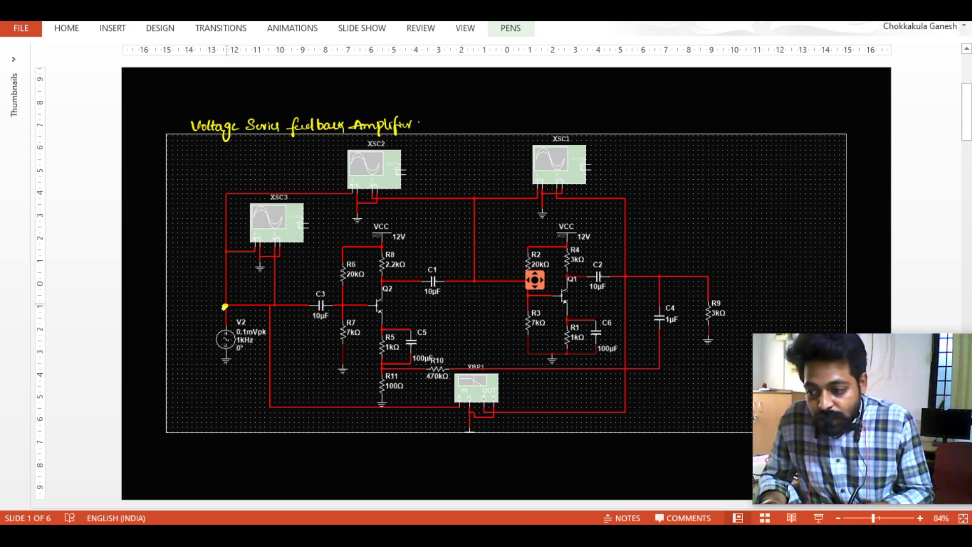
pyautogui.moveTo(212, 306); pyautogui.dragTo(207, 316)
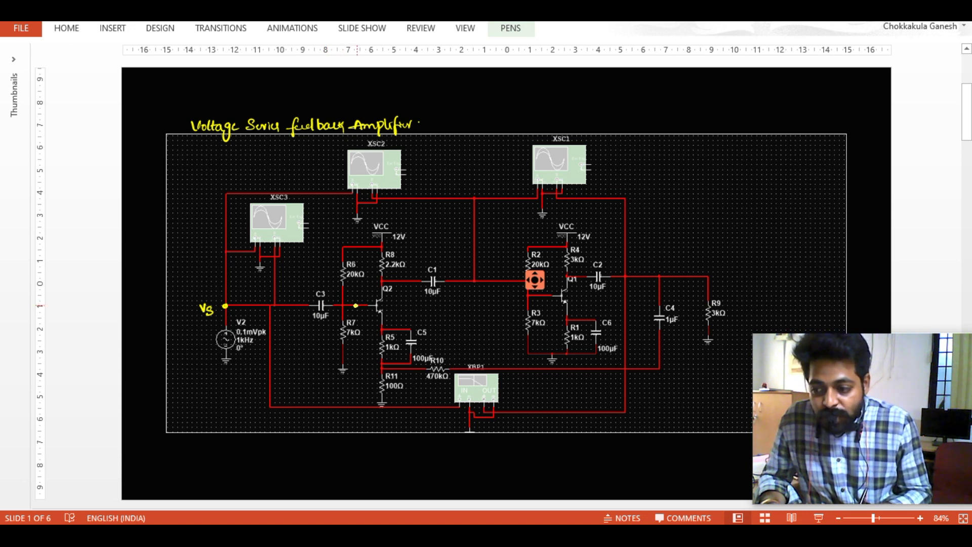
pyautogui.moveTo(352, 293); pyautogui.dragTo(366, 298)
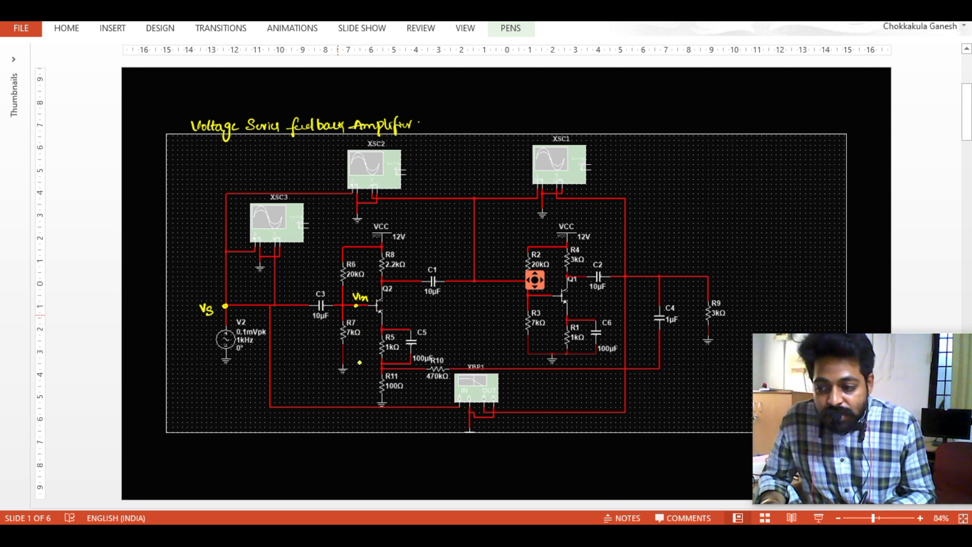
pyautogui.moveTo(360, 381); pyautogui.dragTo(371, 383)
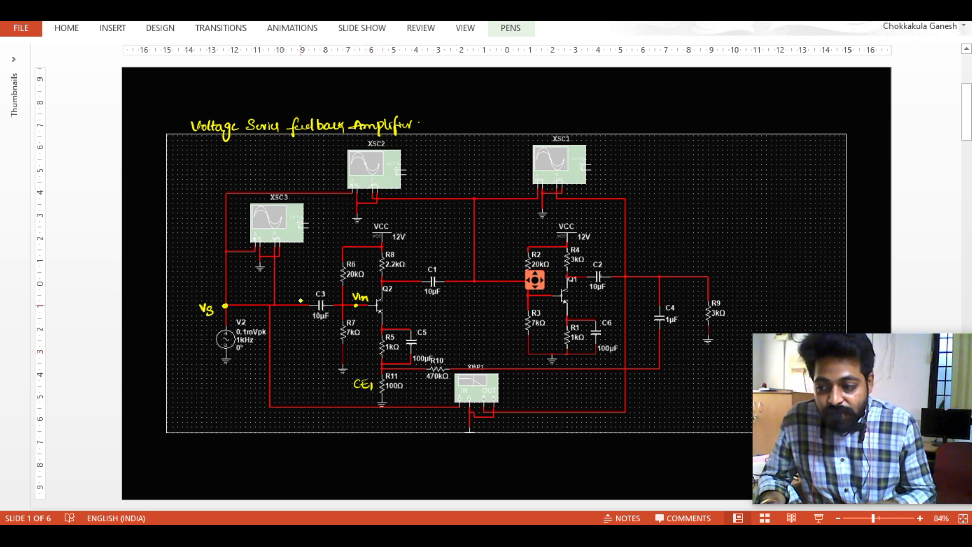
# Dot the wires beside C3, C1 and the second-stage input, and label CE2 and output Vo.
pyautogui.click(294, 304)
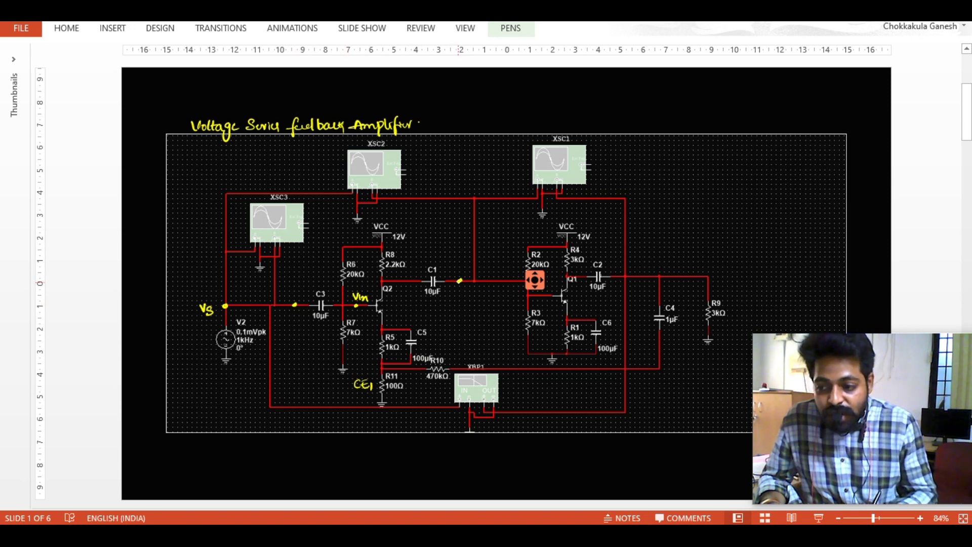
pyautogui.click(460, 279)
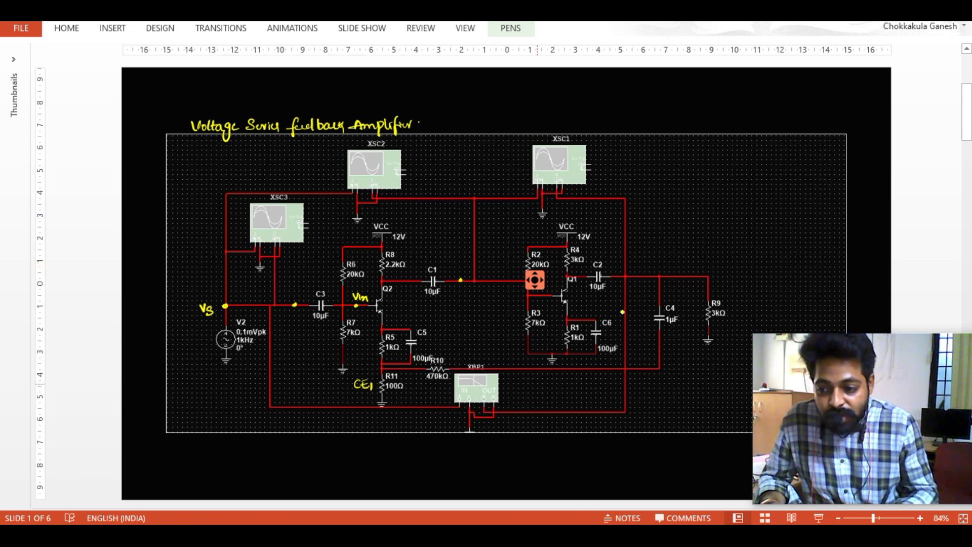
pyautogui.moveTo(570, 380)
pyautogui.mouseDown()
pyautogui.moveTo(565, 388)
pyautogui.moveTo(586, 384)
pyautogui.mouseUp()
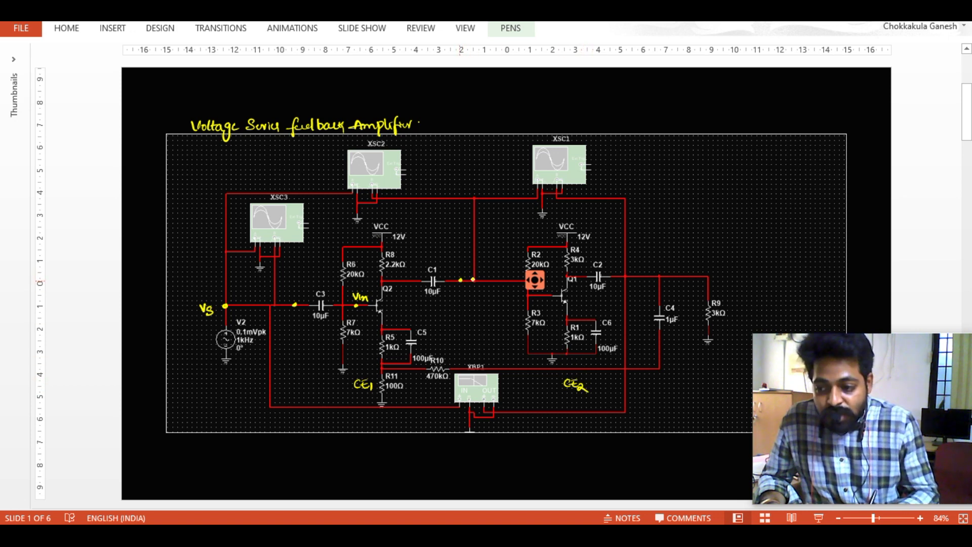
pyautogui.click(498, 280)
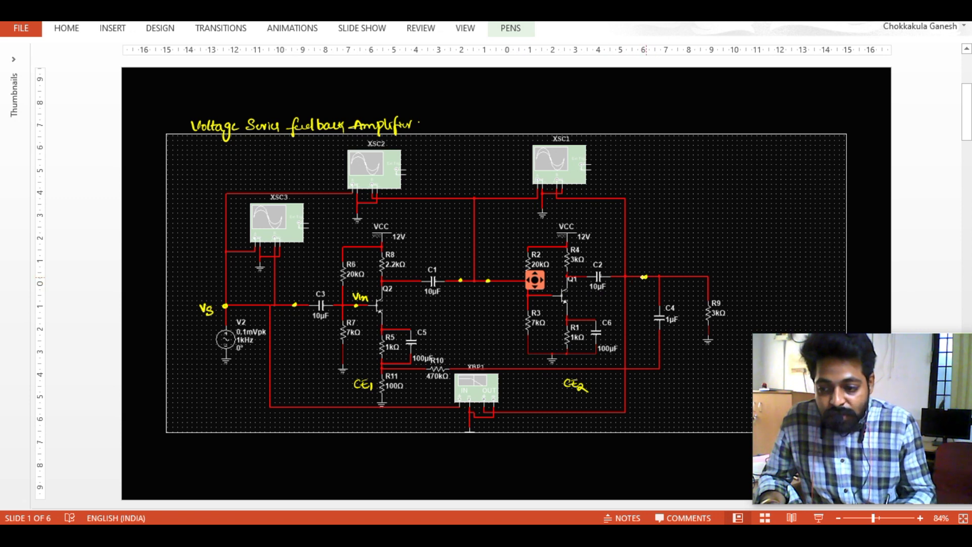
pyautogui.moveTo(640, 260); pyautogui.dragTo(650, 267)
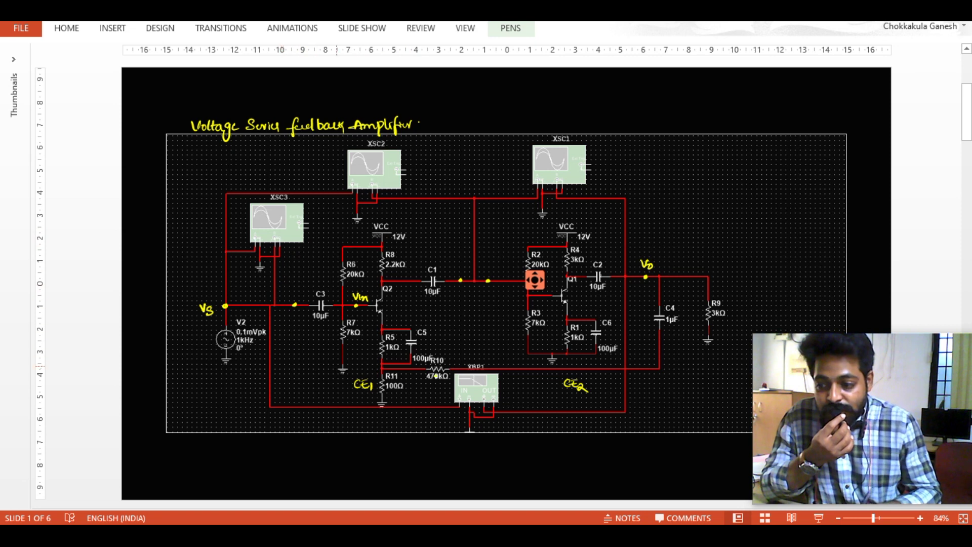
# Write 'Multistage Amp' over the top wire and a boxed 'Av' note at top right.
pyautogui.moveTo(434, 196)
pyautogui.mouseDown()
pyautogui.moveTo(439, 188)
pyautogui.moveTo(524, 196)
pyautogui.mouseUp()
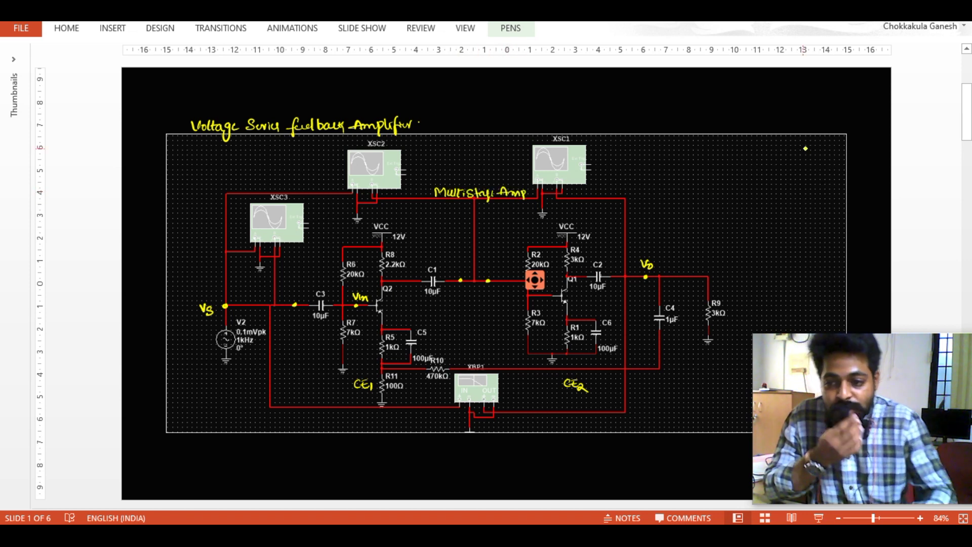
pyautogui.moveTo(782, 161)
pyautogui.mouseDown()
pyautogui.moveTo(813, 177)
pyautogui.moveTo(778, 181)
pyautogui.moveTo(808, 167)
pyautogui.mouseUp()
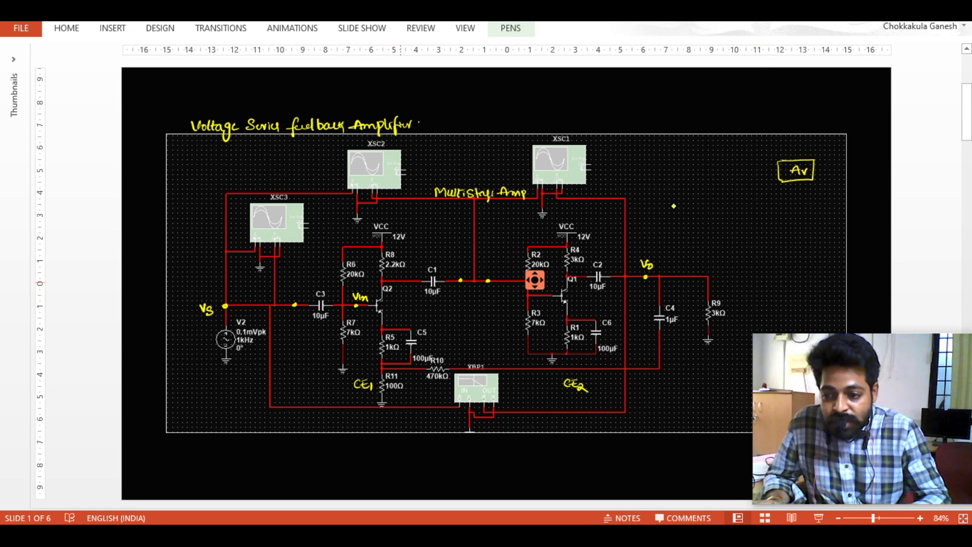
# Write CE1·CE2 above the Av box with the second-stage gain 125 above it.
pyautogui.moveTo(786, 149)
pyautogui.mouseDown()
pyautogui.moveTo(782, 158)
pyautogui.moveTo(830, 156)
pyautogui.moveTo(819, 148)
pyautogui.mouseUp()
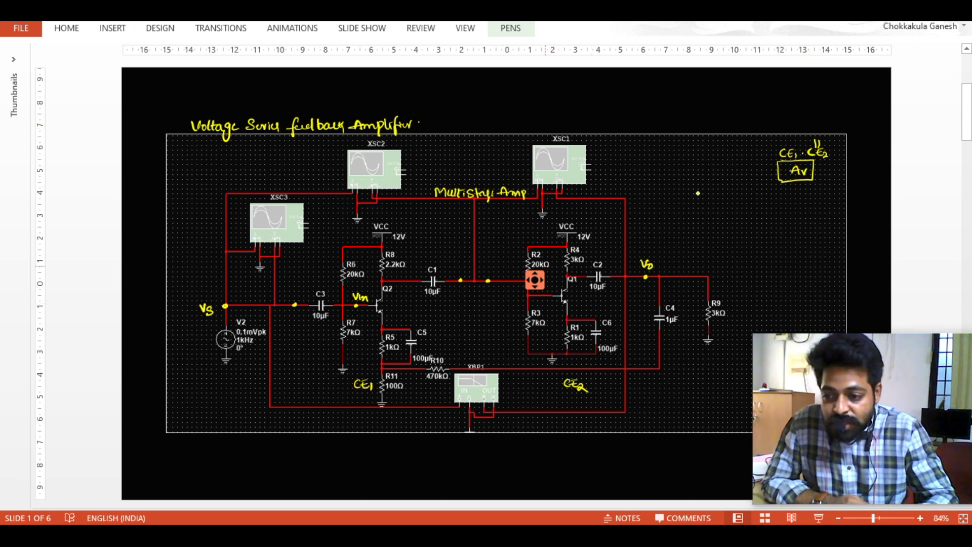
pyautogui.moveTo(811, 128)
pyautogui.mouseDown()
pyautogui.moveTo(825, 137)
pyautogui.moveTo(829, 128)
pyautogui.mouseUp()
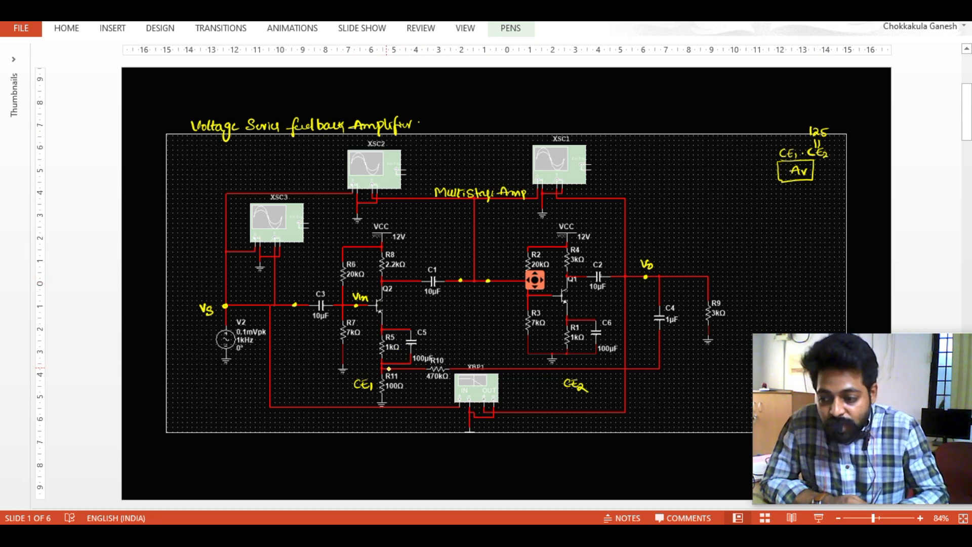
pyautogui.moveTo(375, 379); pyautogui.dragTo(382, 370)
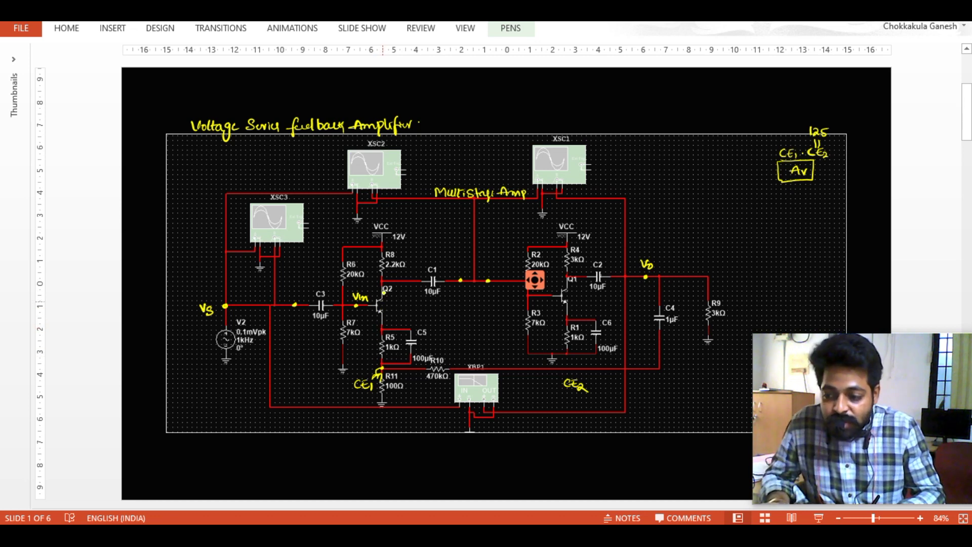
# Complete '60 × 125 = 7500', double-underline 7500, and retrace the boxed Av.
pyautogui.moveTo(788, 130)
pyautogui.mouseDown()
pyautogui.moveTo(783, 142)
pyautogui.moveTo(782, 132)
pyautogui.moveTo(801, 140)
pyautogui.mouseUp()
pyautogui.moveTo(801, 130); pyautogui.dragTo(792, 140)
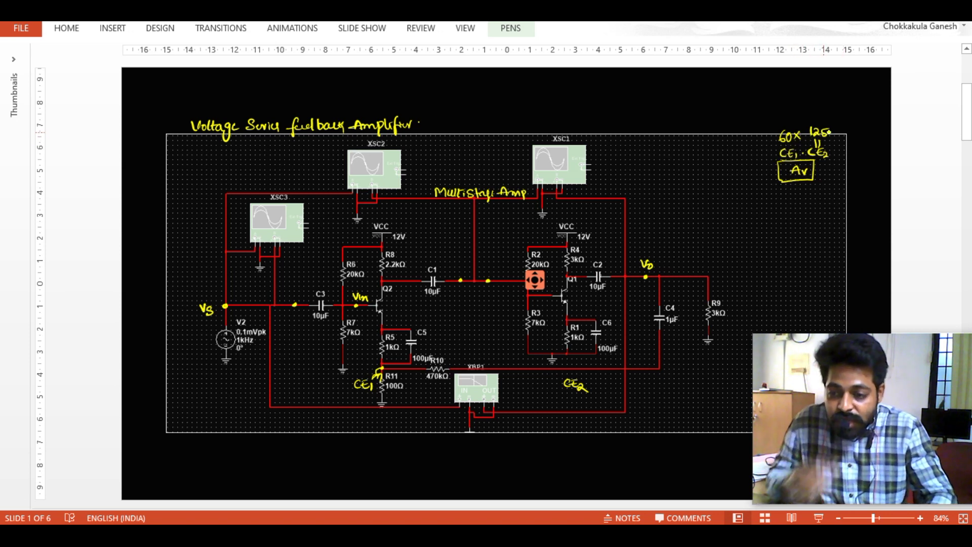
pyautogui.moveTo(836, 135); pyautogui.dragTo(883, 141)
pyautogui.moveTo(881, 145); pyautogui.dragTo(859, 148)
pyautogui.moveTo(860, 151); pyautogui.dragTo(881, 148)
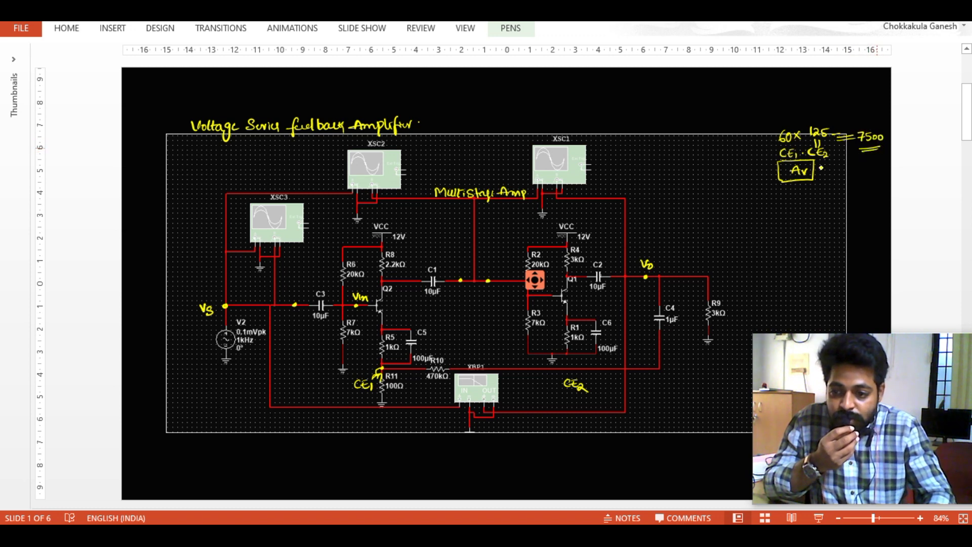
pyautogui.moveTo(793, 176); pyautogui.dragTo(803, 170)
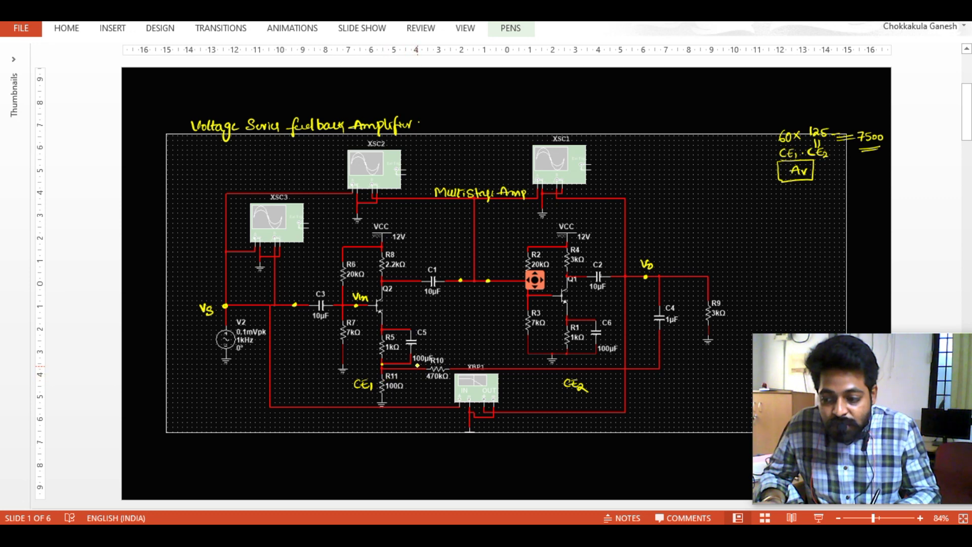
# Slash the feedback path near R10, circle 60, tick 7500, and start '22kΩ||' below the circuit.
pyautogui.moveTo(414, 377); pyautogui.dragTo(419, 370)
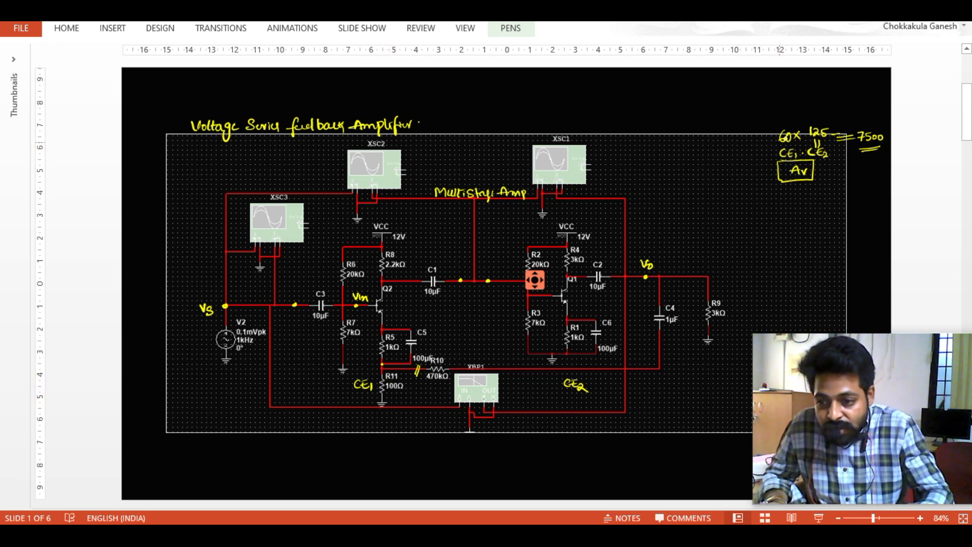
pyautogui.moveTo(789, 128)
pyautogui.mouseDown()
pyautogui.moveTo(776, 138)
pyautogui.moveTo(795, 129)
pyautogui.mouseUp()
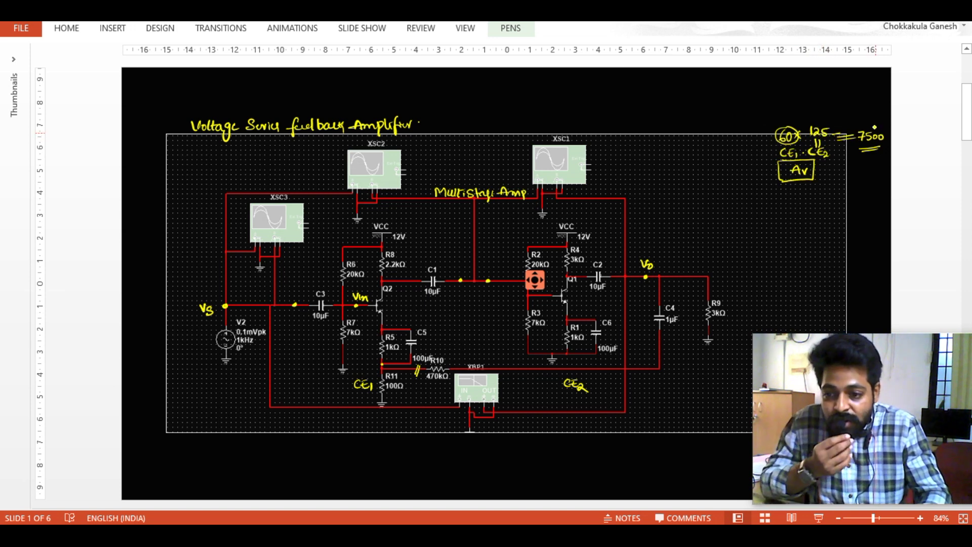
pyautogui.moveTo(867, 124); pyautogui.dragTo(877, 121)
pyautogui.moveTo(799, 167); pyautogui.dragTo(805, 172)
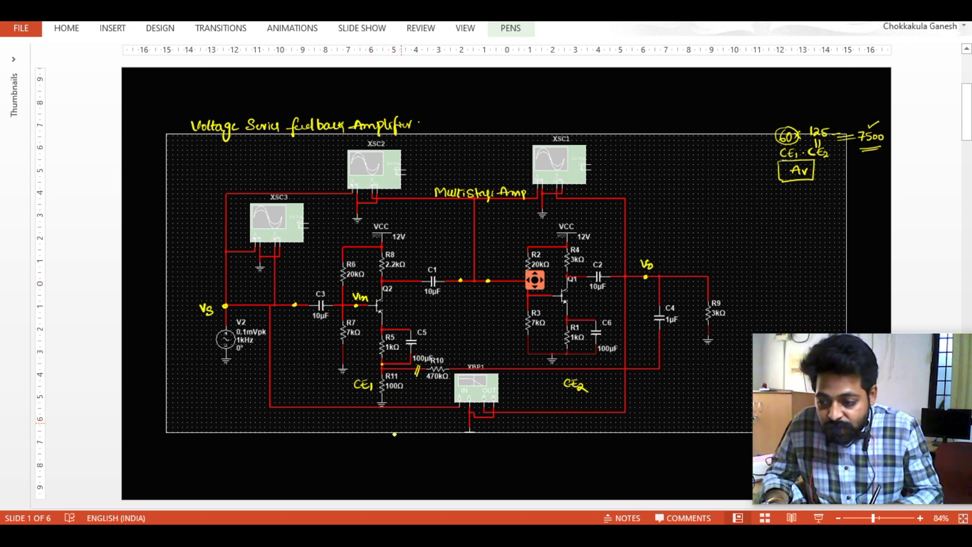
pyautogui.moveTo(371, 449)
pyautogui.mouseDown()
pyautogui.moveTo(410, 445)
pyautogui.moveTo(415, 458)
pyautogui.mouseUp()
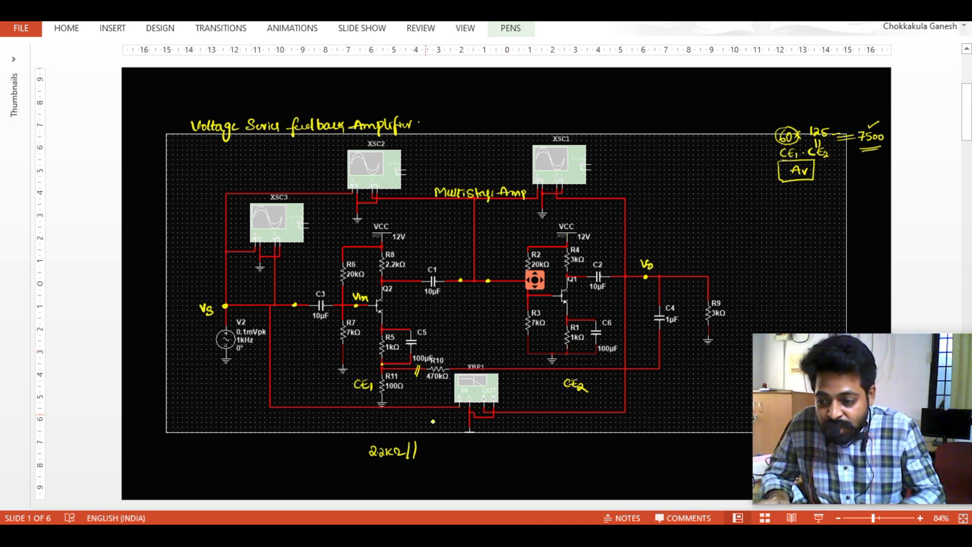
# Finish the numerator 22kΩ||1kΩ with a fraction line, and note 10Ω beside Q2.
pyautogui.moveTo(422, 449); pyautogui.dragTo(441, 452)
pyautogui.moveTo(368, 464)
pyautogui.mouseDown()
pyautogui.moveTo(441, 459)
pyautogui.moveTo(369, 465)
pyautogui.moveTo(432, 463)
pyautogui.moveTo(379, 466)
pyautogui.moveTo(431, 461)
pyautogui.moveTo(395, 467)
pyautogui.mouseUp()
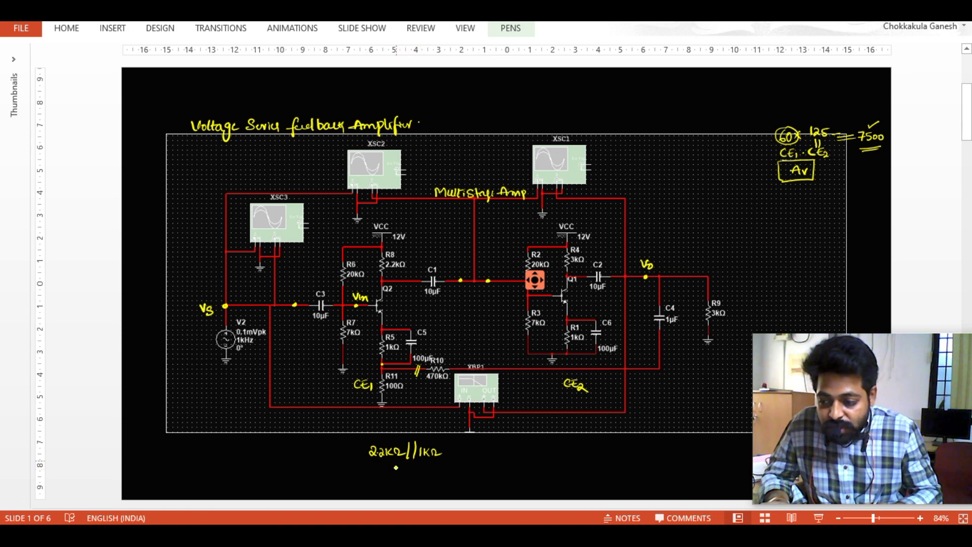
pyautogui.moveTo(368, 464); pyautogui.dragTo(444, 460)
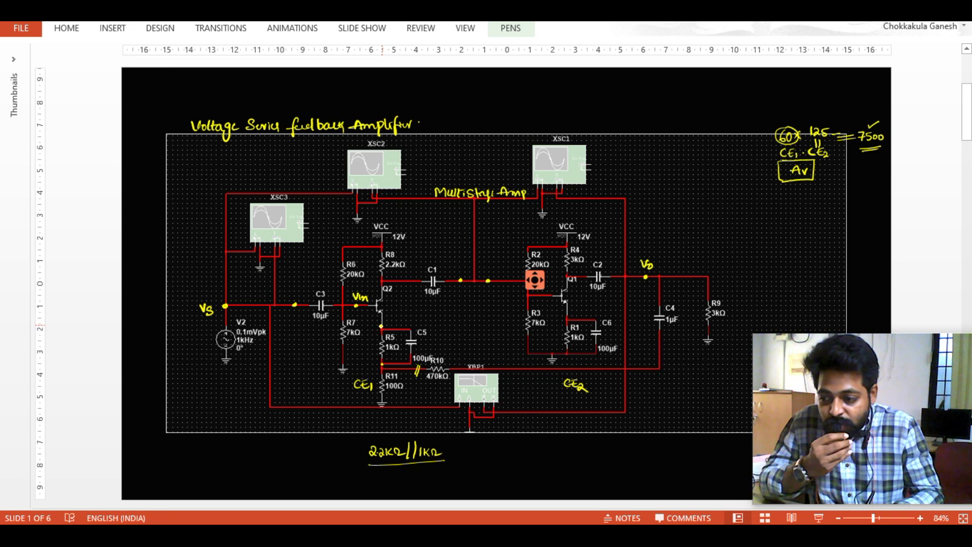
pyautogui.moveTo(386, 310); pyautogui.dragTo(430, 315)
# Write the denominator 10Ω+100Ω and add equals signs around the fraction and after 666Ω/110Ω.
pyautogui.moveTo(401, 475); pyautogui.dragTo(421, 477)
pyautogui.moveTo(417, 473); pyautogui.dragTo(424, 471)
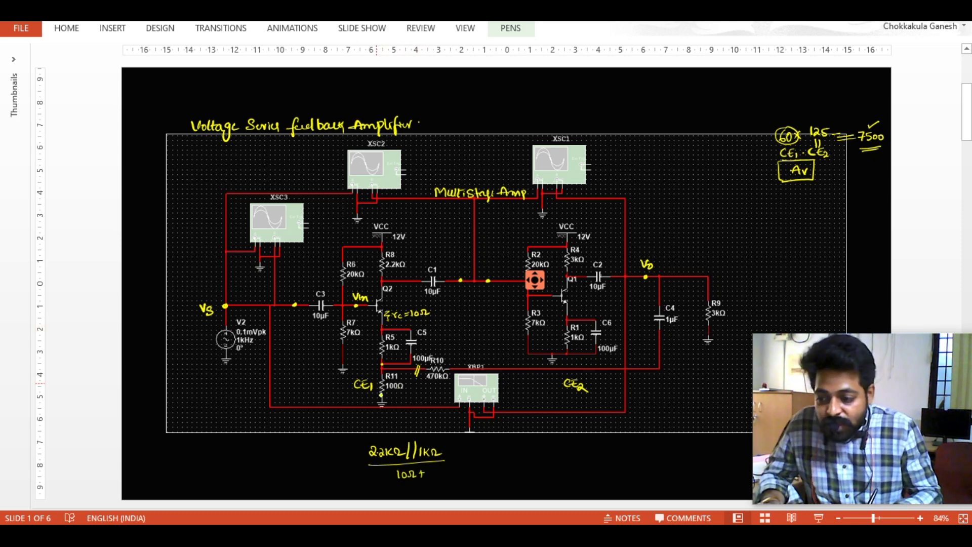
pyautogui.moveTo(428, 469); pyautogui.dragTo(464, 475)
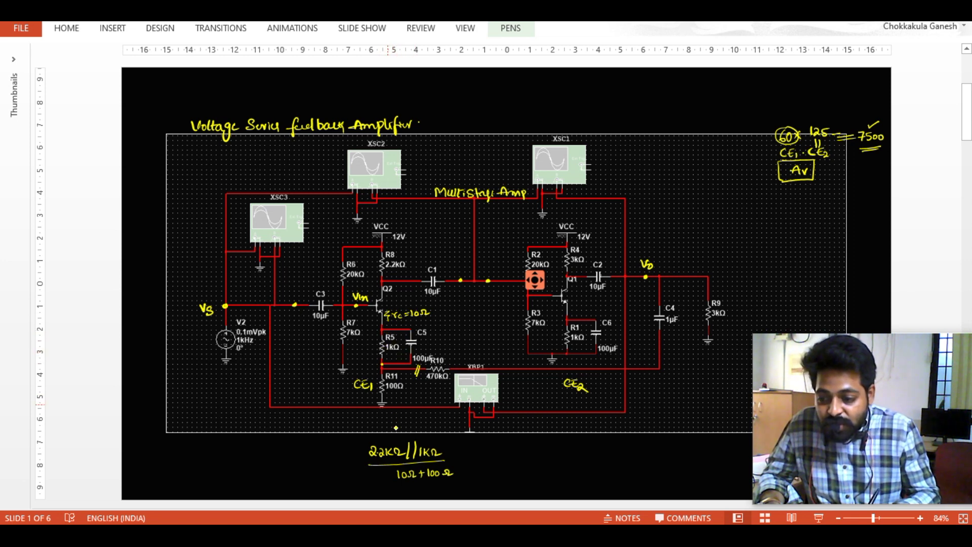
pyautogui.moveTo(346, 465); pyautogui.dragTo(355, 463)
pyautogui.moveTo(345, 469); pyautogui.dragTo(355, 468)
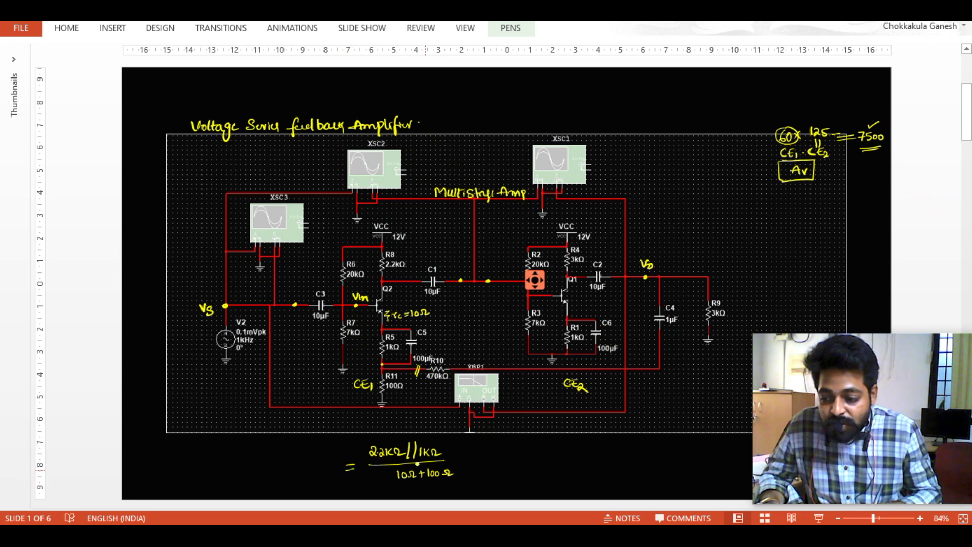
pyautogui.moveTo(451, 457)
pyautogui.mouseDown()
pyautogui.moveTo(495, 448)
pyautogui.moveTo(485, 475)
pyautogui.moveTo(506, 474)
pyautogui.moveTo(517, 457)
pyautogui.mouseUp()
pyautogui.moveTo(509, 462); pyautogui.dragTo(518, 461)
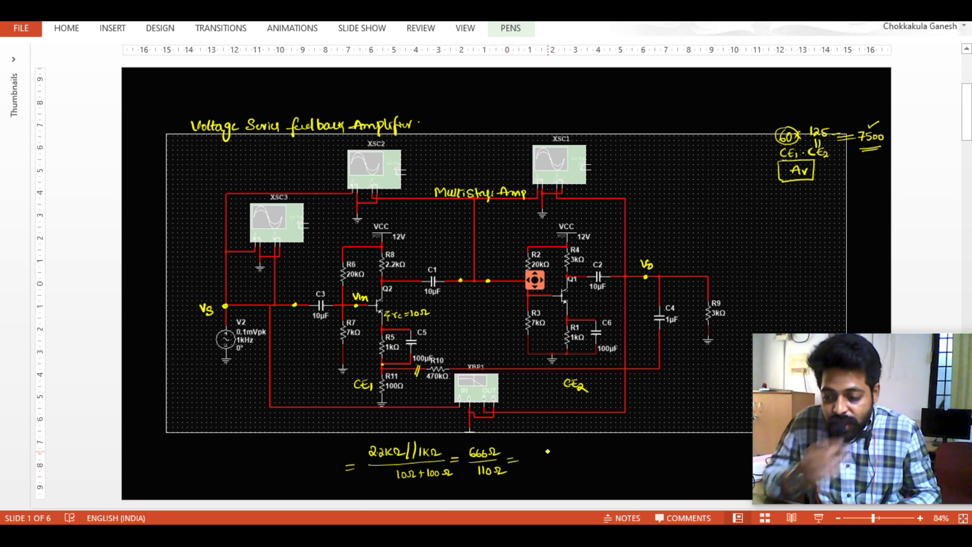